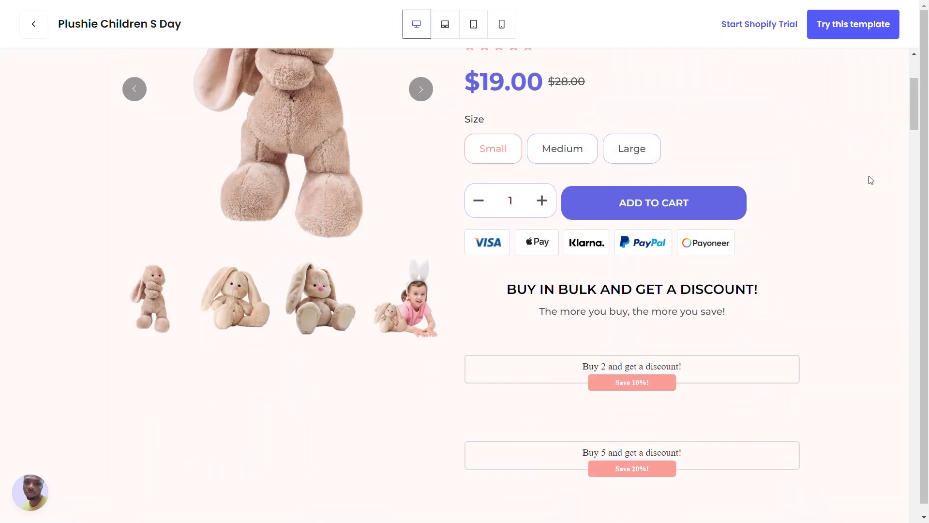
{"action": "scroll", "coordinate": [869, 177], "scroll_direction": "down", "scroll_amount": 10}
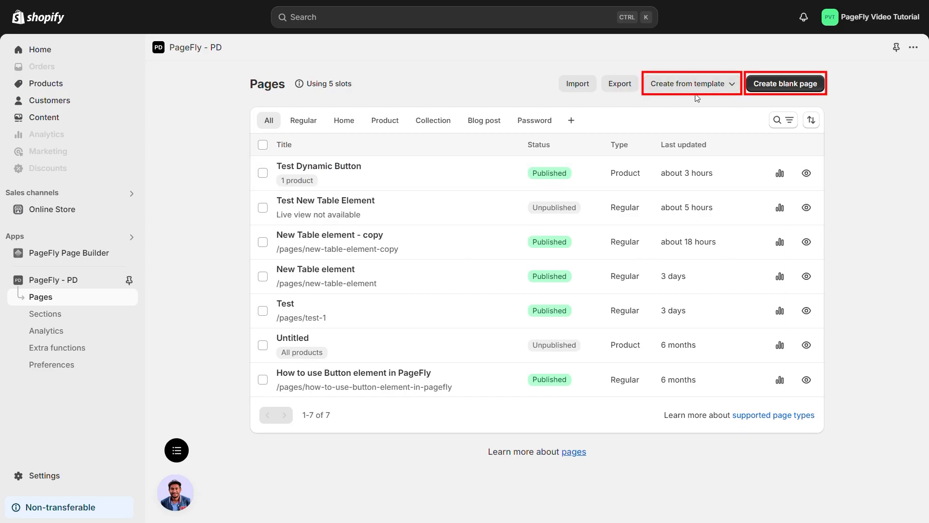
Create a blank page of the Regular type
{"action": "left_click", "coordinate": [781, 91]}
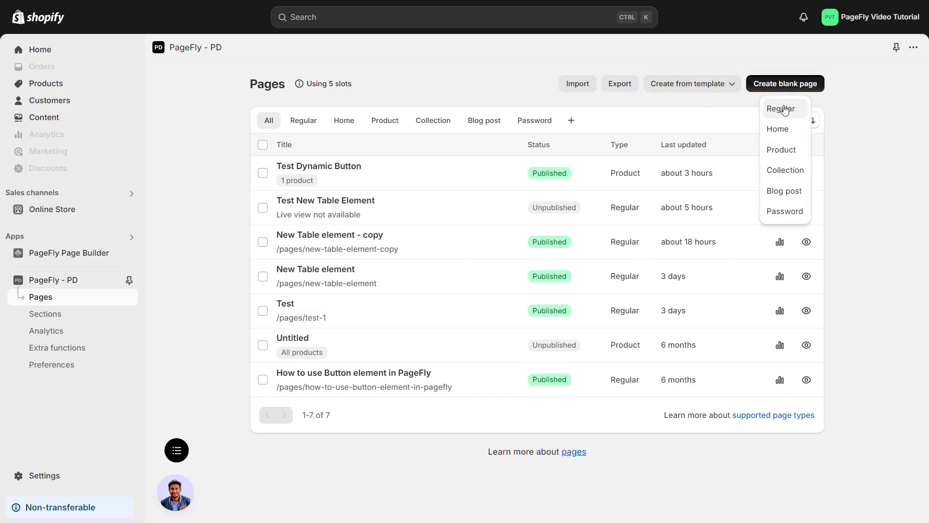
{"action": "left_click", "coordinate": [780, 108]}
{"action": "left_click", "coordinate": [349, 206]}
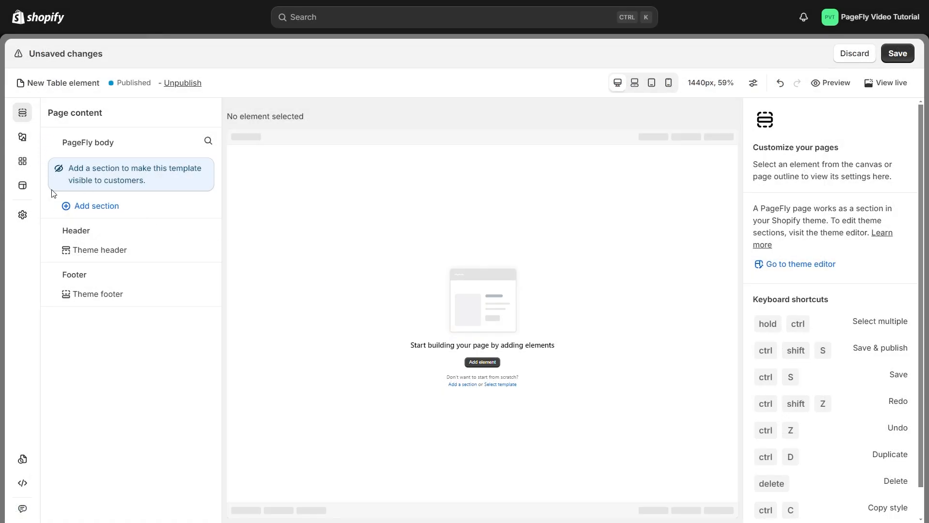
Add the Table element variant with product images and buttons to the empty page canvas
{"action": "left_click", "coordinate": [22, 138]}
{"action": "scroll", "coordinate": [134, 240], "scroll_direction": "down", "scroll_amount": 8}
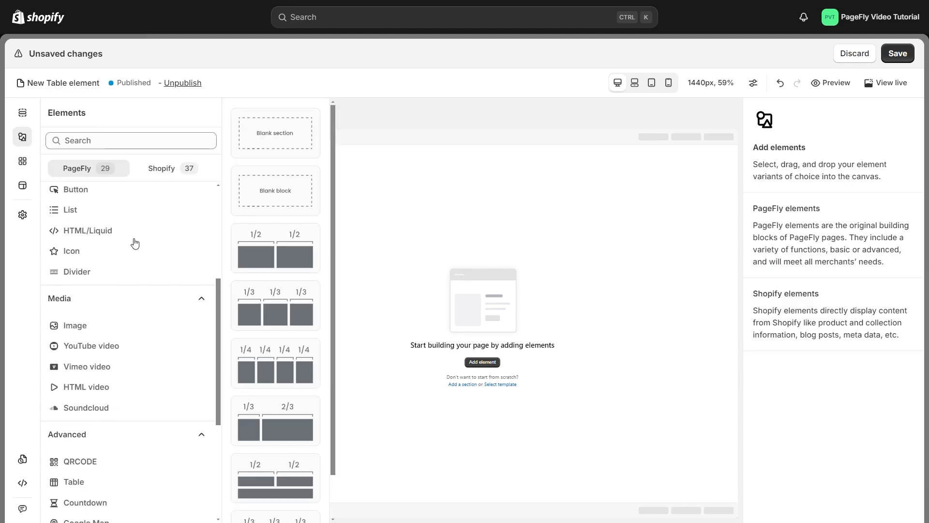
{"action": "left_click", "coordinate": [69, 307]}
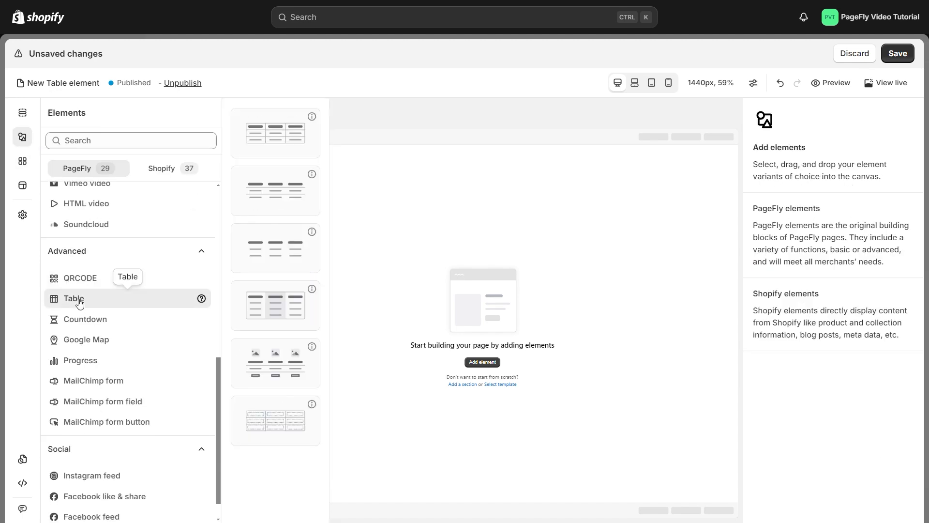
{"action": "scroll", "coordinate": [69, 306], "scroll_direction": "down", "scroll_amount": 1}
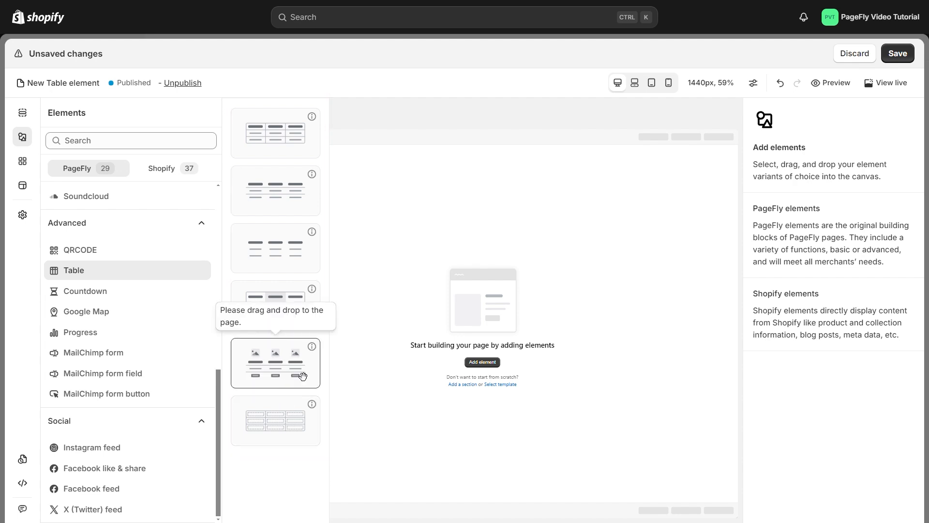
{"action": "left_click_drag", "start_coordinate": [278, 371], "coordinate": [288, 379]}
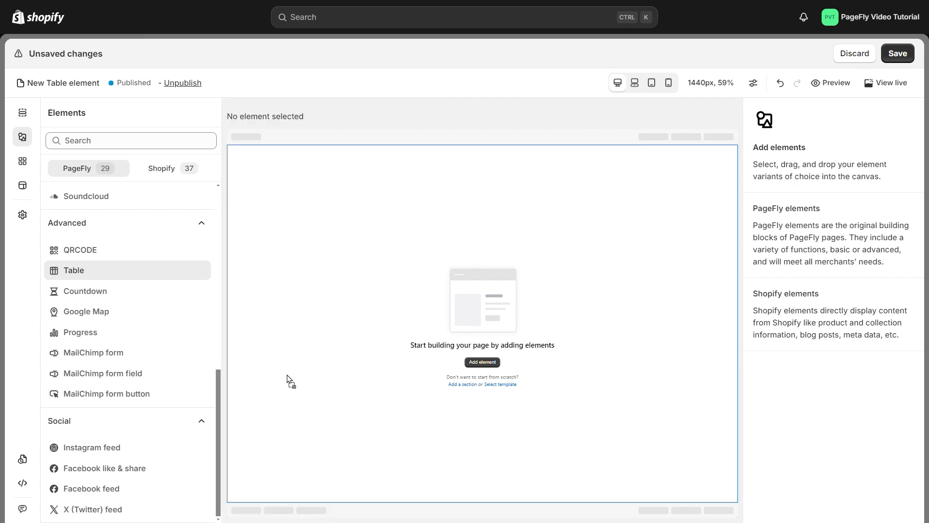
{"action": "left_click_drag", "start_coordinate": [419, 251], "coordinate": [421, 252]}
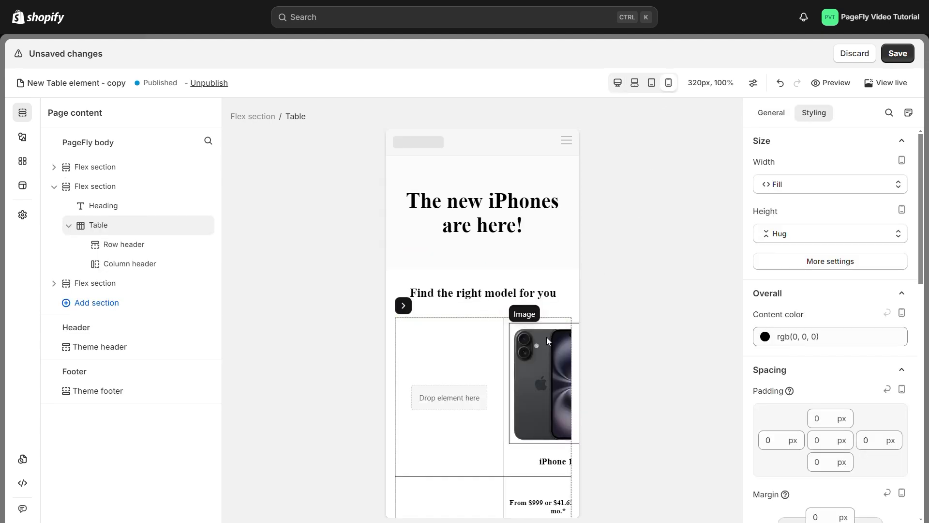
Examine how the iPhone comparison table displays across its rows and columns in the mobile layout
{"action": "scroll", "coordinate": [542, 336], "scroll_direction": "down", "scroll_amount": 5}
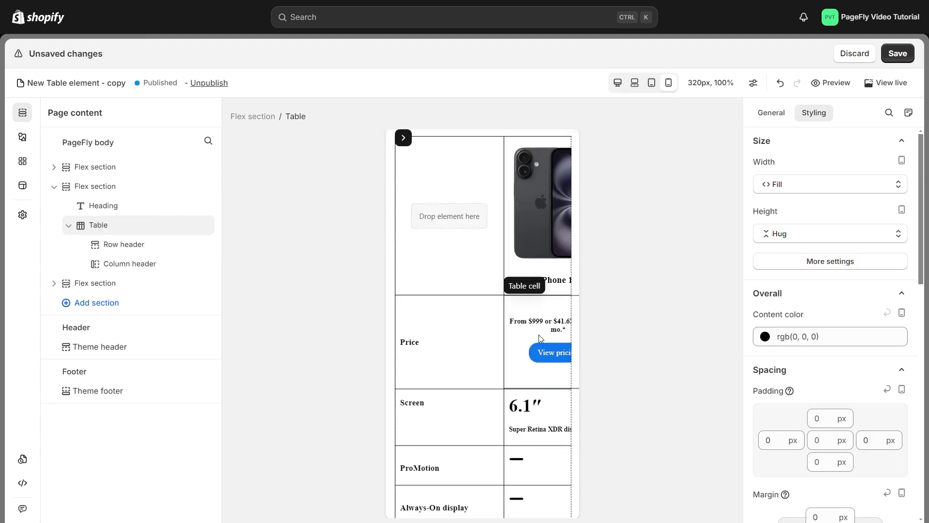
{"action": "scroll", "coordinate": [539, 335], "scroll_direction": "right", "scroll_amount": 2}
{"action": "scroll", "coordinate": [539, 335], "scroll_direction": "left", "scroll_amount": 5}
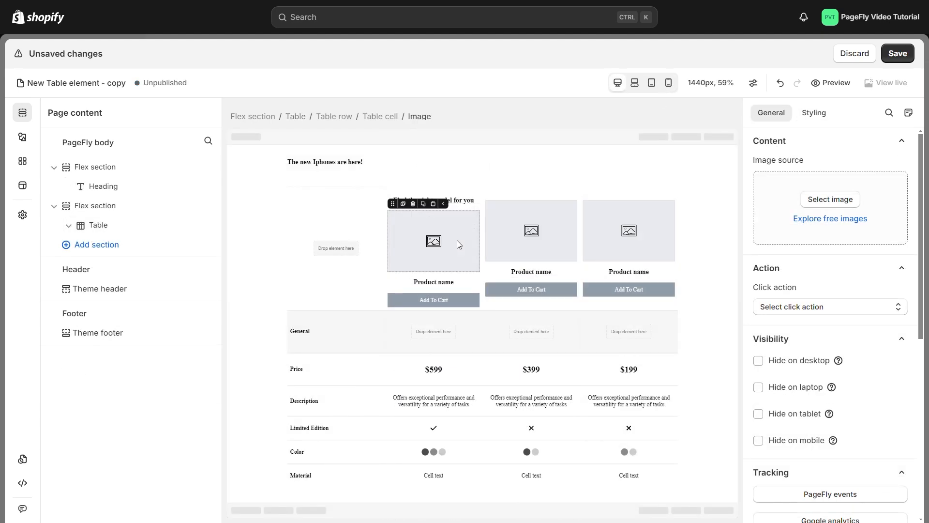
Set the first product's image to iPhone-16-Pro-in-Kenya and its name heading to "Iphone 16 Pro"
{"action": "left_click", "coordinate": [830, 199]}
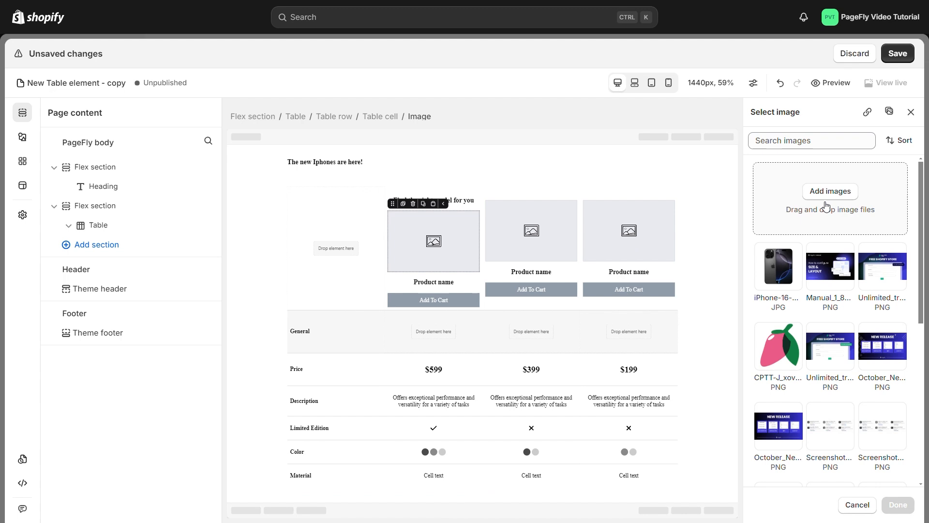
{"action": "left_click", "coordinate": [784, 278]}
{"action": "left_click", "coordinate": [898, 504]}
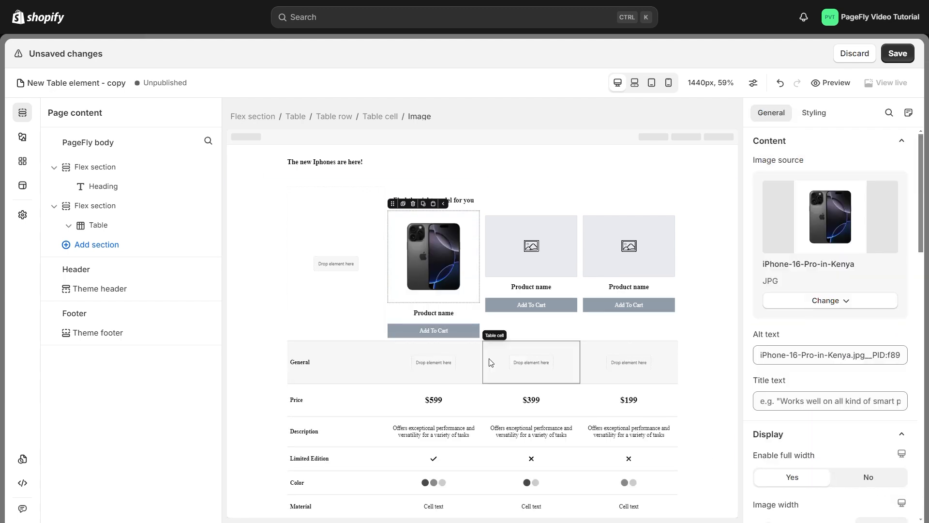
{"action": "triple_click", "coordinate": [450, 315]}
{"action": "type", "text": "Iphone 16 Pro"}
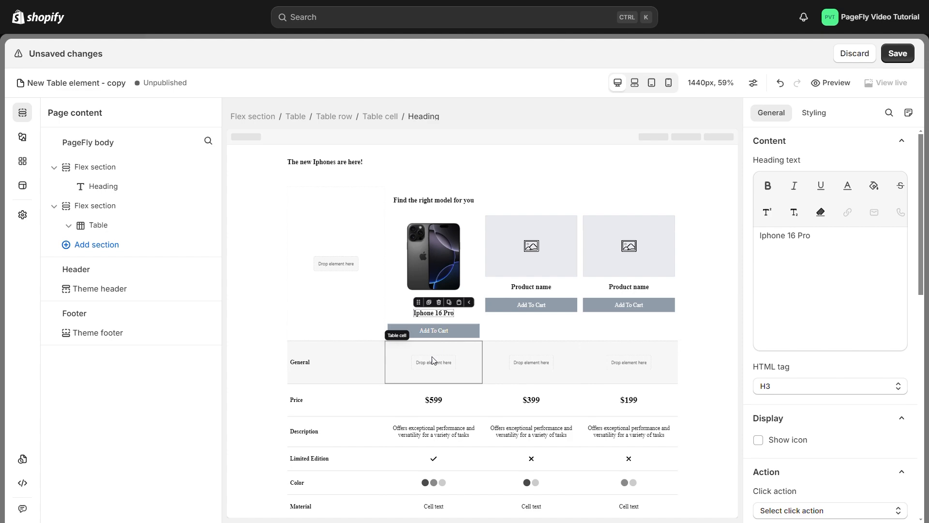
Set the first product's price to $100 and its description to "Super Retina XDR display 1"
{"action": "left_click", "coordinate": [447, 406]}
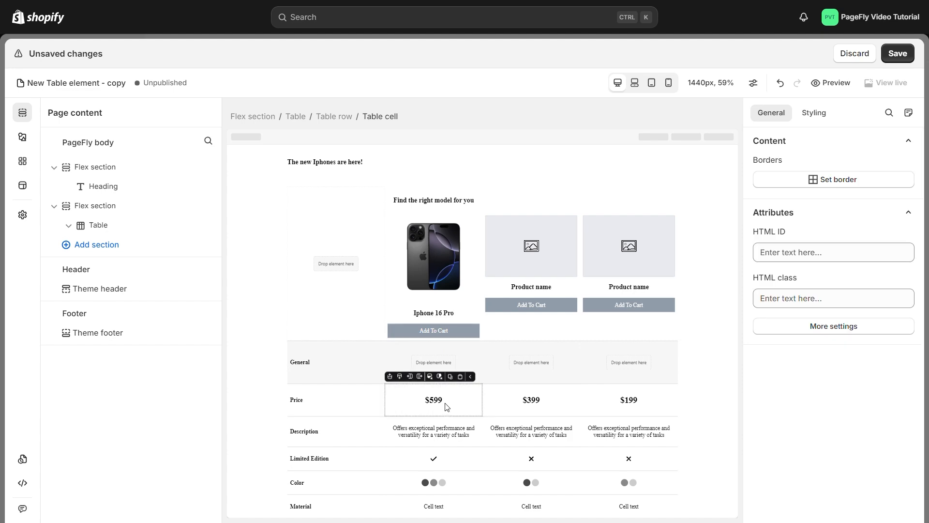
{"action": "triple_click", "coordinate": [436, 400]}
{"action": "type", "text": "$100"}
{"action": "triple_click", "coordinate": [434, 431]}
{"action": "type", "text": "Super Retina XDR display 1"}
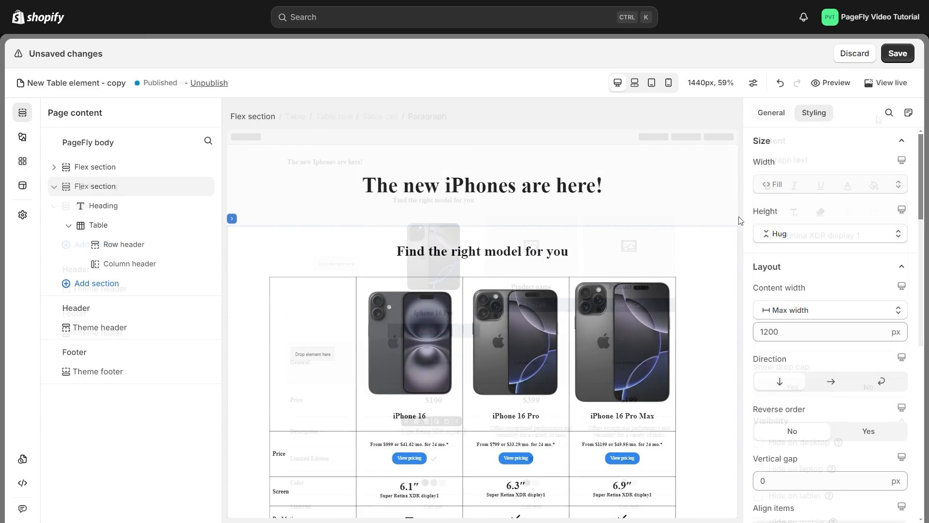
Add the Table variant with a highlighted middle column below the finished iPhone comparison table
{"action": "scroll", "coordinate": [720, 269], "scroll_direction": "down", "scroll_amount": 3}
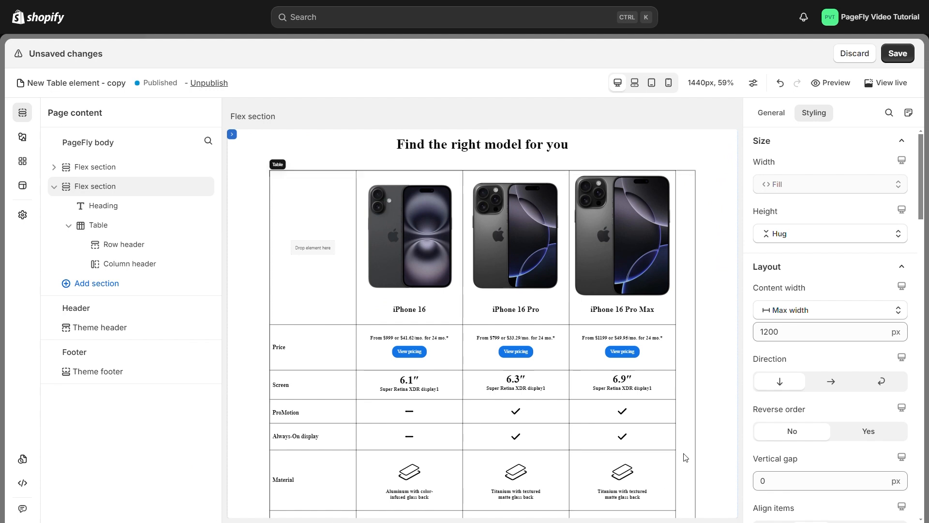
{"action": "scroll", "coordinate": [697, 165], "scroll_direction": "down", "scroll_amount": 5}
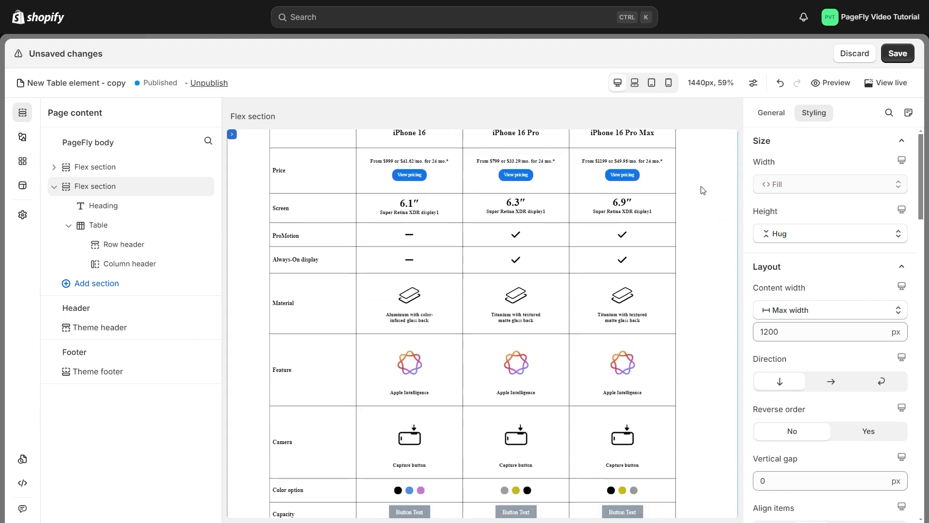
{"action": "left_click", "coordinate": [23, 140]}
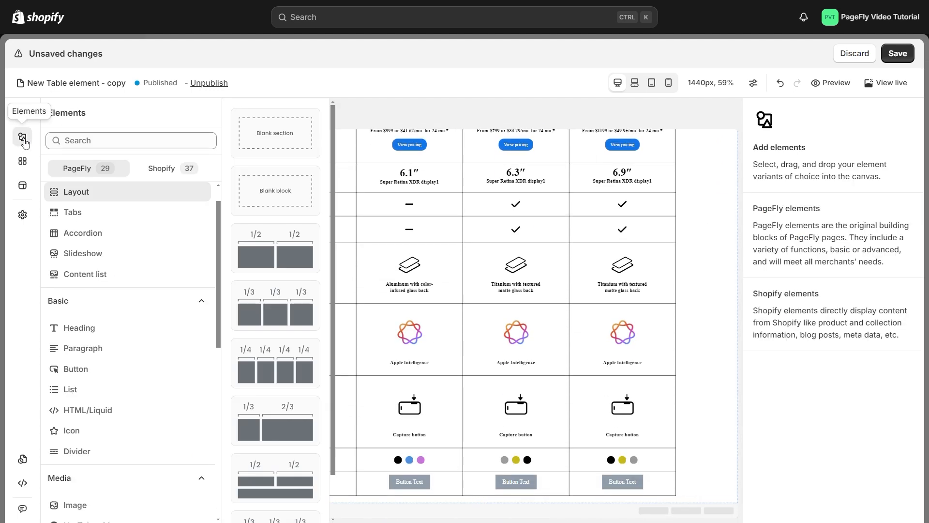
{"action": "scroll", "coordinate": [78, 334], "scroll_direction": "down", "scroll_amount": 6}
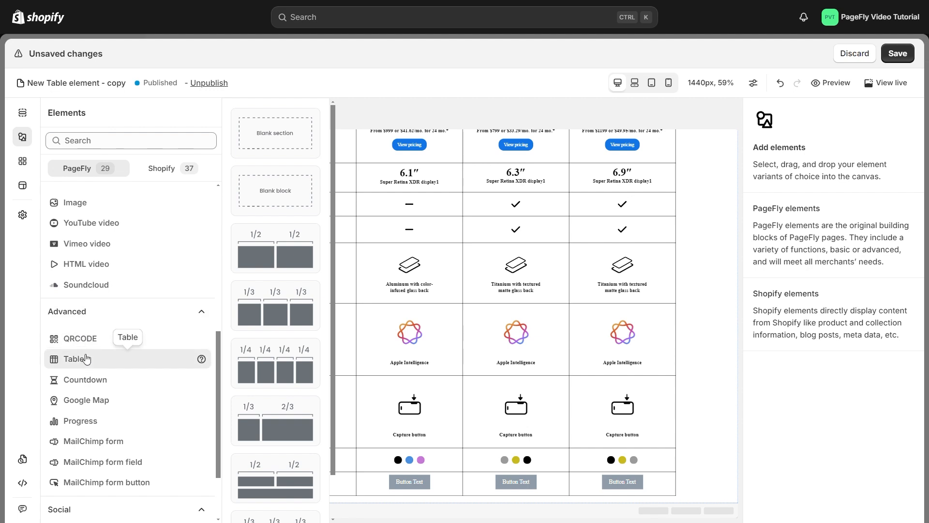
{"action": "left_click", "coordinate": [79, 359]}
{"action": "scroll", "coordinate": [87, 359], "scroll_direction": "down", "scroll_amount": 2}
{"action": "left_click_drag", "start_coordinate": [274, 313], "coordinate": [374, 501]}
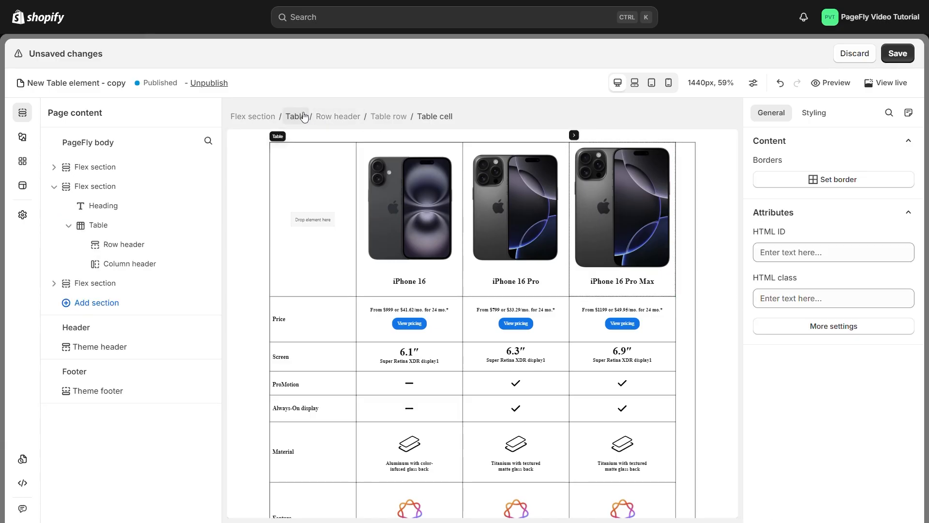
Inspect the settings of the iPhone comparison table, its first row, its second column and the iPhone 16 header cell
{"action": "left_click", "coordinate": [295, 117]}
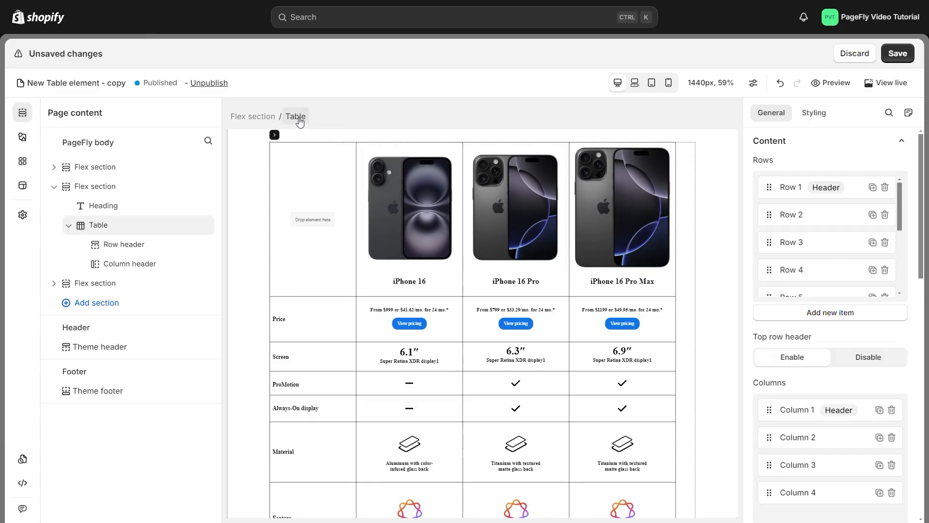
{"action": "left_click", "coordinate": [789, 191]}
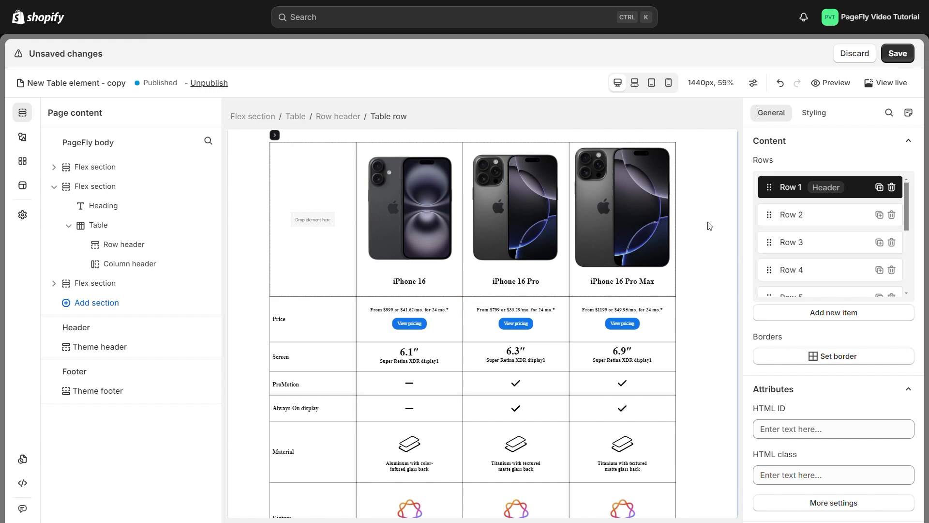
{"action": "left_click", "coordinate": [296, 116]}
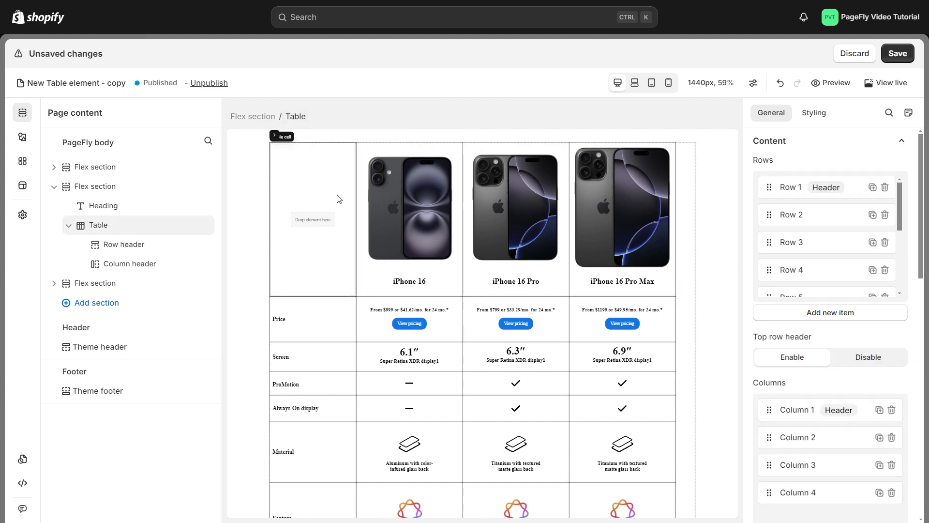
{"action": "left_click", "coordinate": [794, 435]}
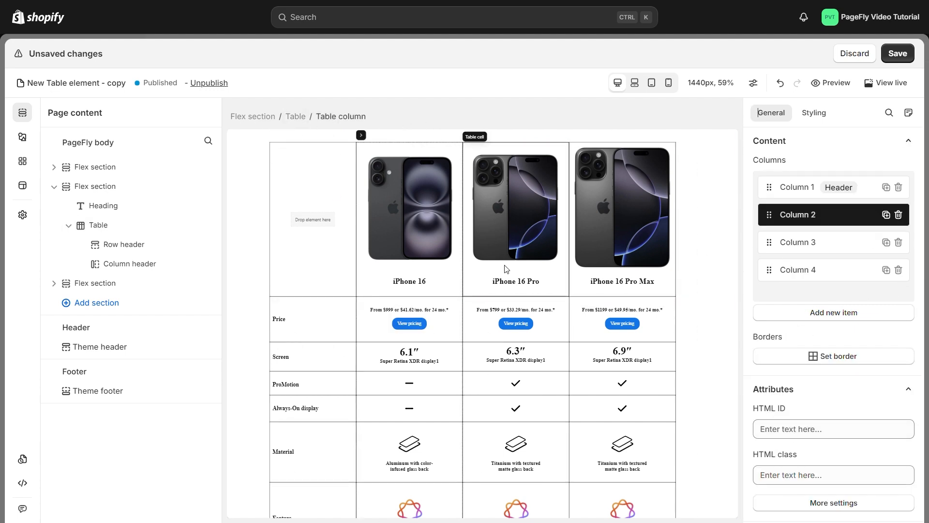
{"action": "left_click", "coordinate": [367, 289]}
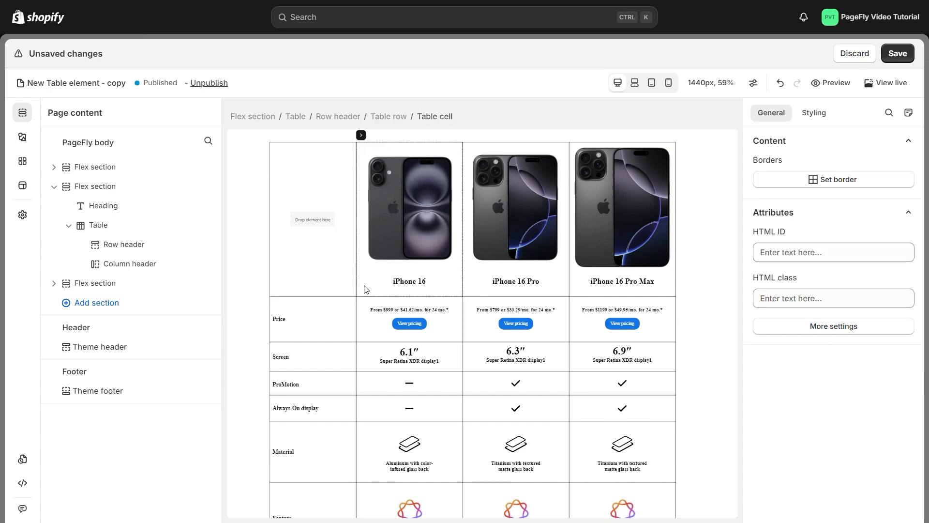
{"action": "key", "text": "ctrl+z"}
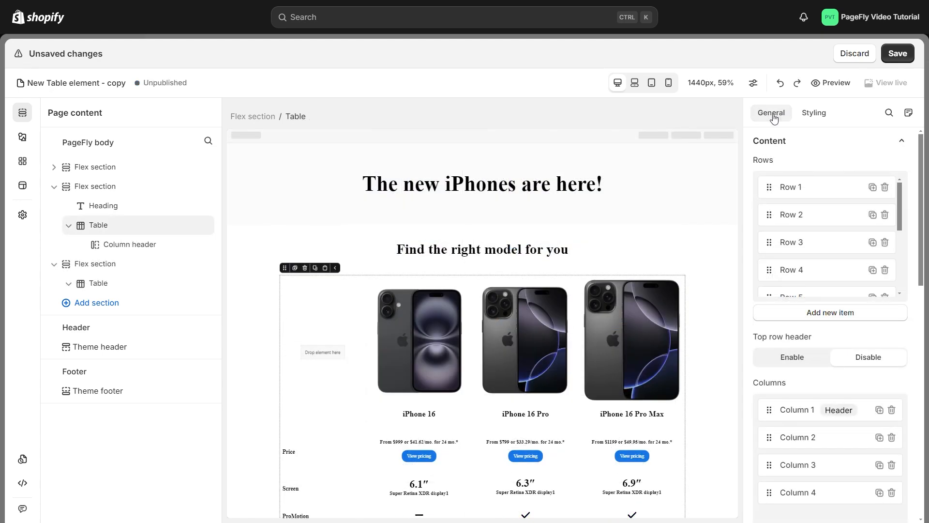
Try duplicating and deleting the comparison table's first row and moving its second row up
{"action": "left_click", "coordinate": [873, 188]}
{"action": "left_click", "coordinate": [886, 188]}
{"action": "left_click_drag", "start_coordinate": [772, 220], "coordinate": [775, 196]}
Enable the comparison table's top row header and set its columns width to Fill
{"action": "left_click", "coordinate": [796, 360]}
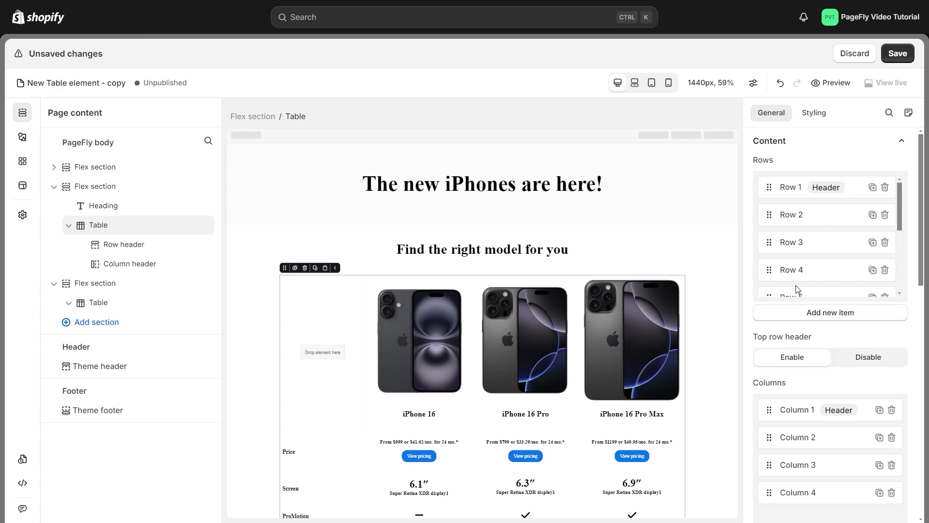
{"action": "scroll", "coordinate": [777, 338], "scroll_direction": "down", "scroll_amount": 1}
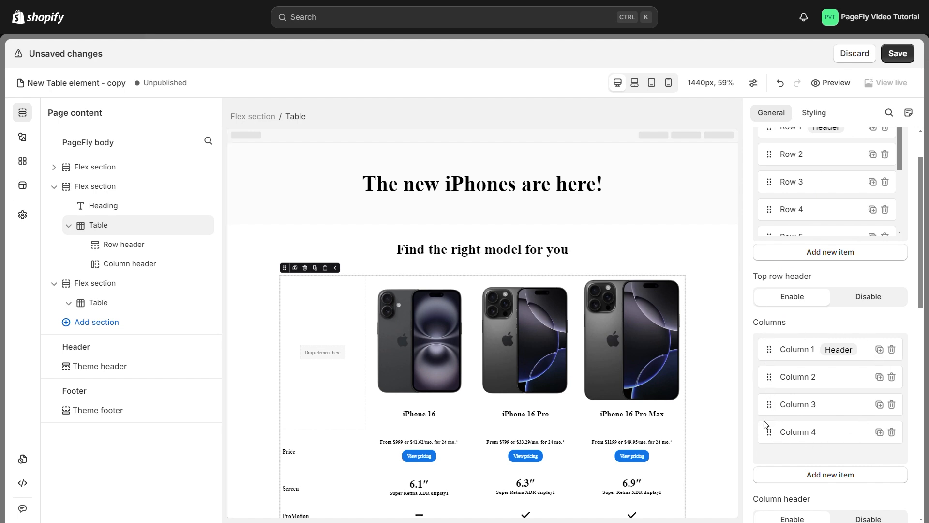
{"action": "scroll", "coordinate": [780, 414], "scroll_direction": "down", "scroll_amount": 4}
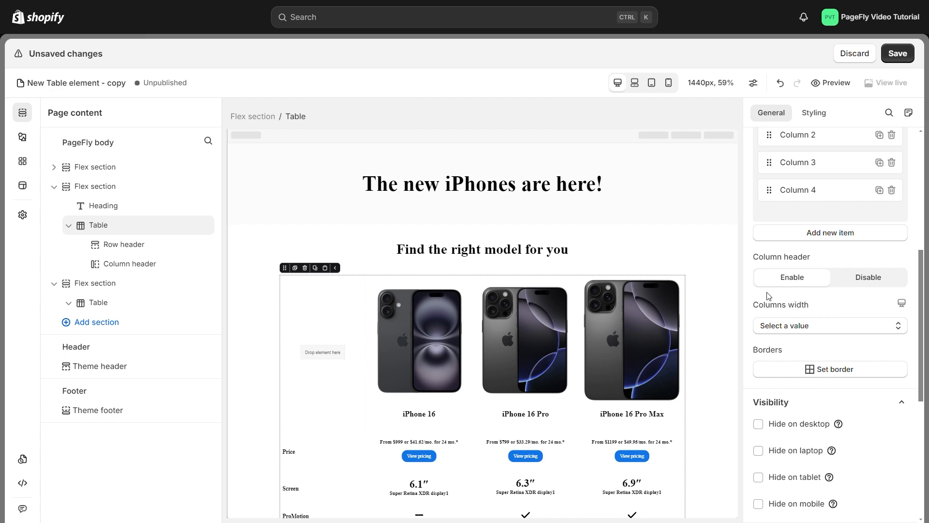
{"action": "left_click", "coordinate": [785, 337]}
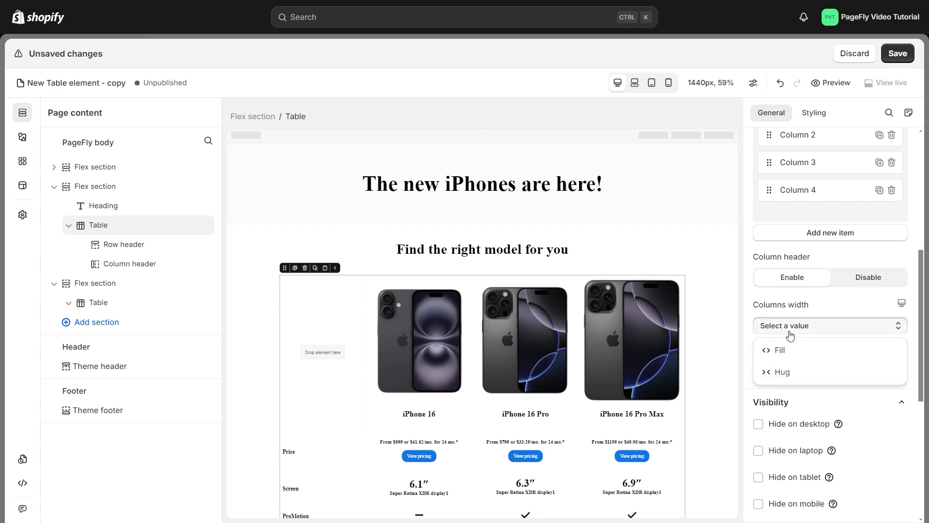
{"action": "left_click", "coordinate": [783, 356]}
{"action": "scroll", "coordinate": [711, 351], "scroll_direction": "down", "scroll_amount": 3}
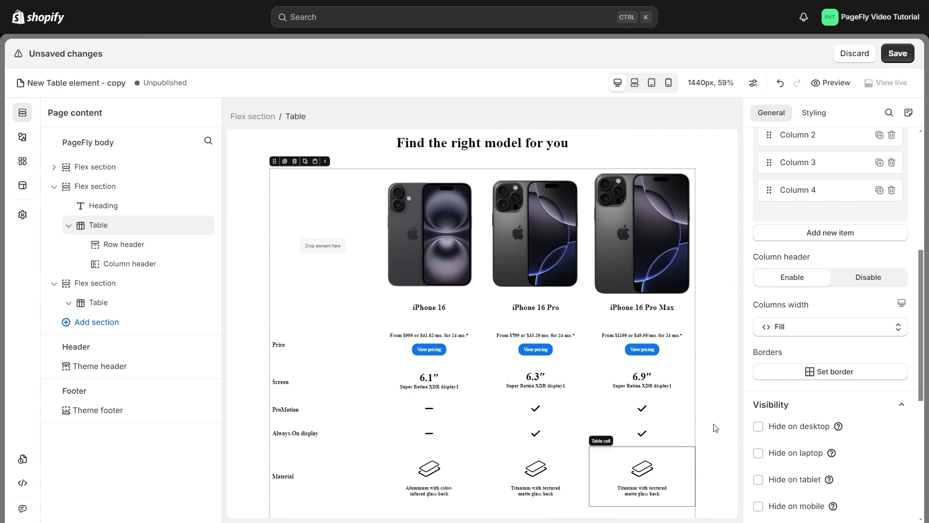
Set the comparison table's columns width to Hug
{"action": "left_click", "coordinate": [786, 327]}
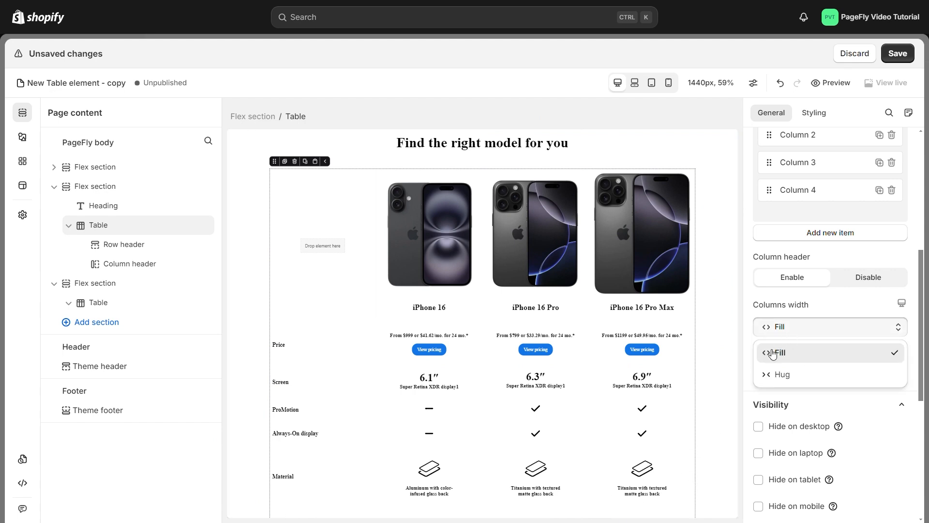
{"action": "left_click", "coordinate": [780, 377]}
{"action": "left_click_drag", "start_coordinate": [779, 379], "coordinate": [773, 377]}
Switch to the mobile layout and check how the comparison table's columns scroll sideways
{"action": "left_click", "coordinate": [667, 85]}
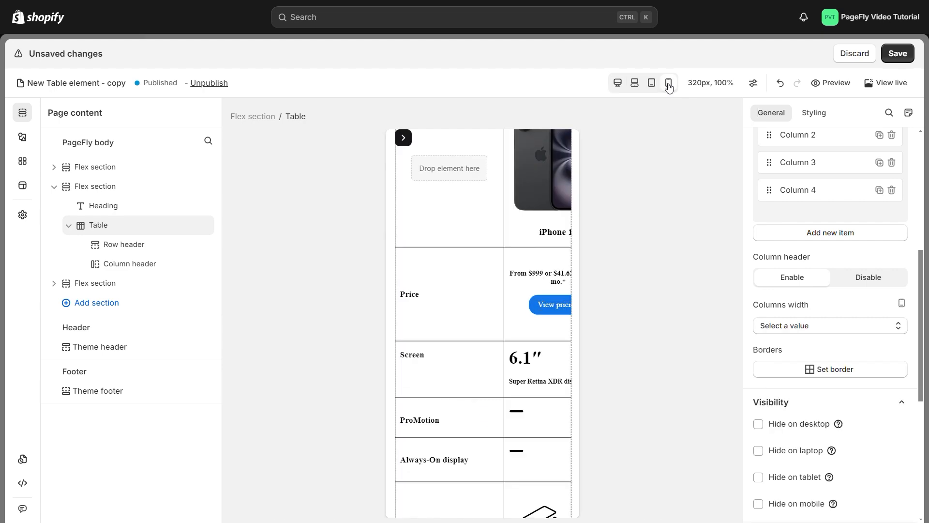
{"action": "scroll", "coordinate": [482, 317], "scroll_direction": "right", "scroll_amount": 5}
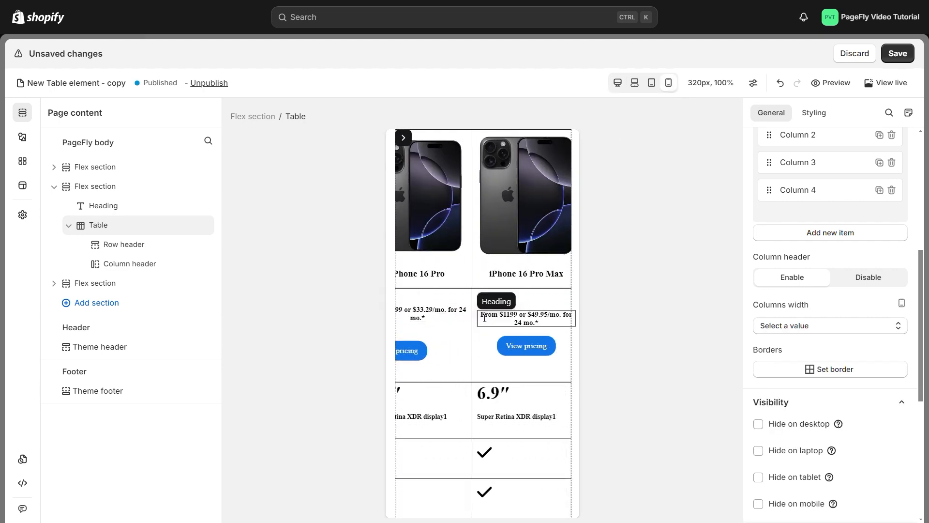
{"action": "scroll", "coordinate": [484, 318], "scroll_direction": "left", "scroll_amount": 3}
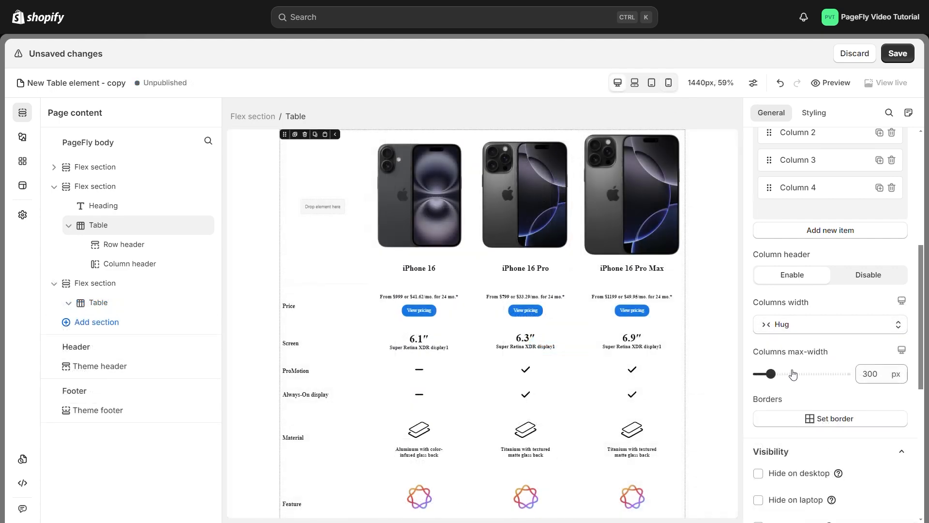
Try solid inner borders 5 px wide on the comparison table, then clear its borders
{"action": "scroll", "coordinate": [772, 298], "scroll_direction": "down", "scroll_amount": 3}
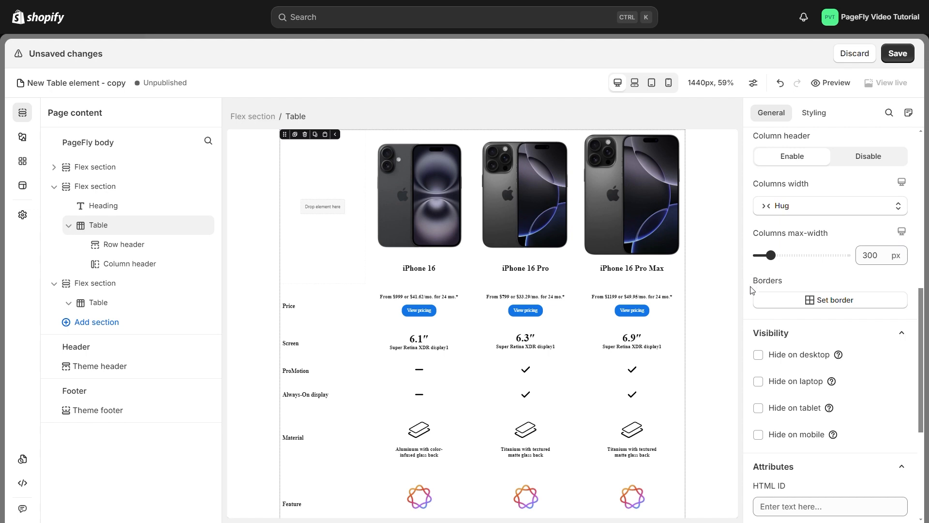
{"action": "left_click", "coordinate": [816, 302]}
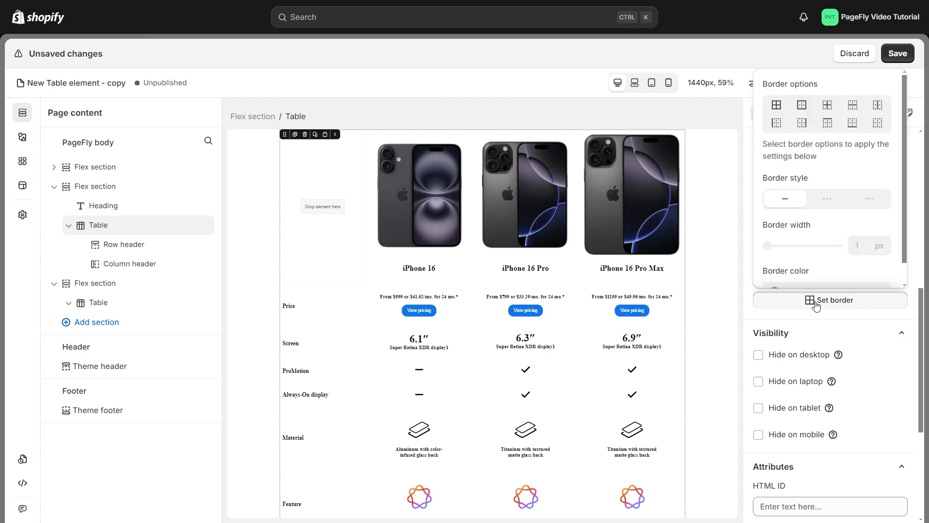
{"action": "left_click", "coordinate": [829, 107]}
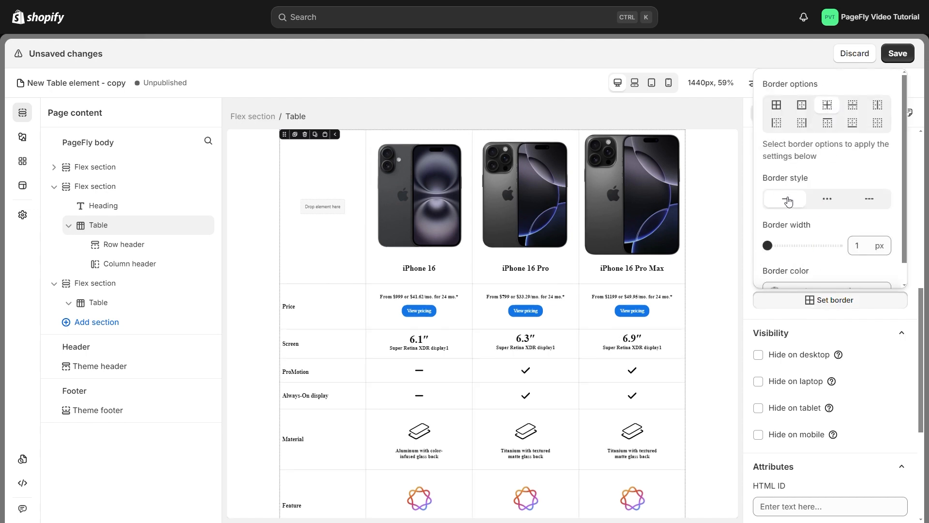
{"action": "left_click_drag", "start_coordinate": [775, 248], "coordinate": [788, 262]}
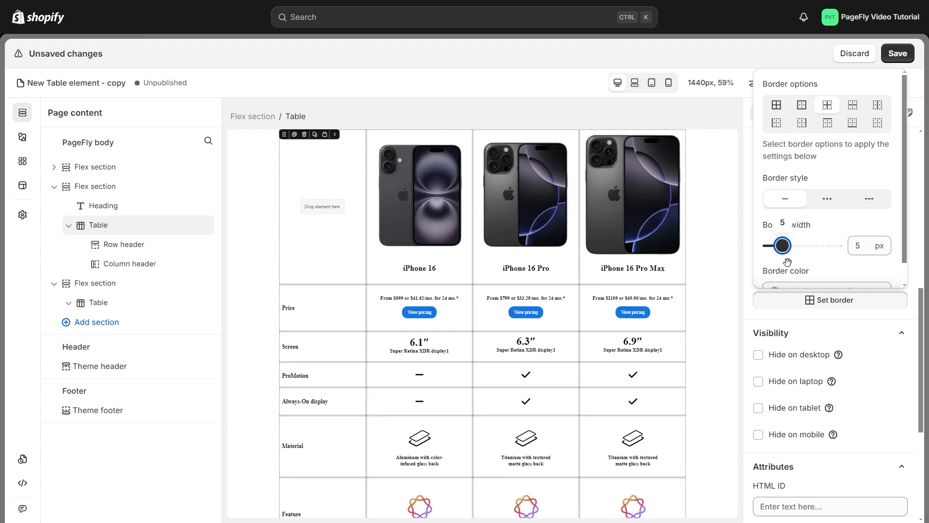
{"action": "left_click", "coordinate": [882, 127]}
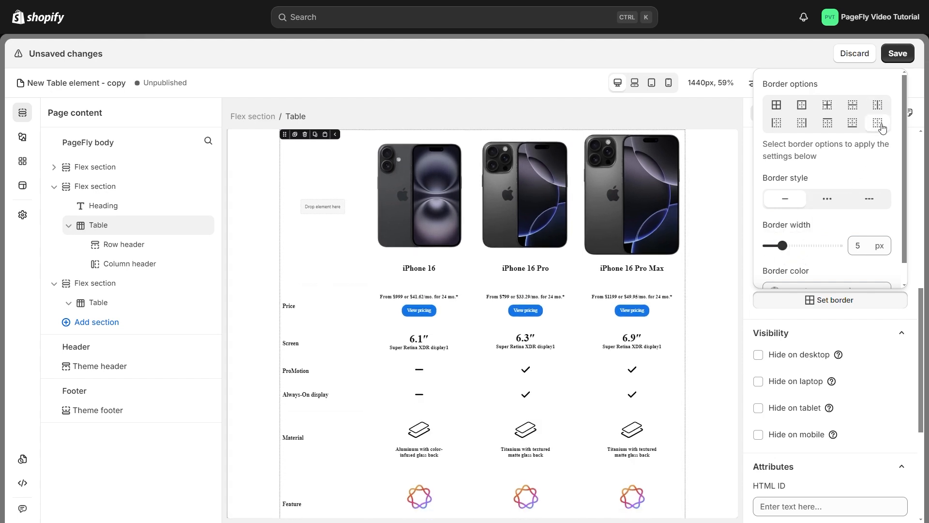
{"action": "left_click", "coordinate": [749, 297]}
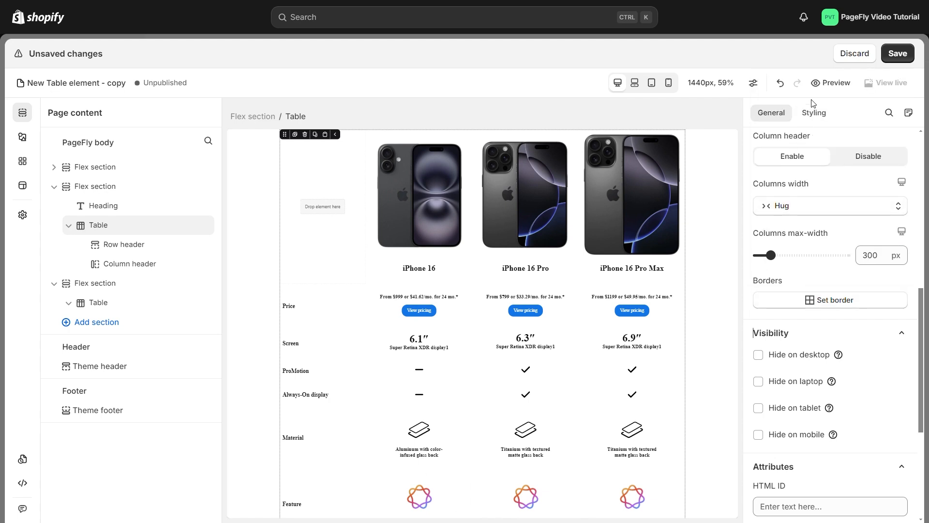
Try an orange rgb(245, 166, 35) background color on the comparison table's header row
{"action": "left_click", "coordinate": [814, 120]}
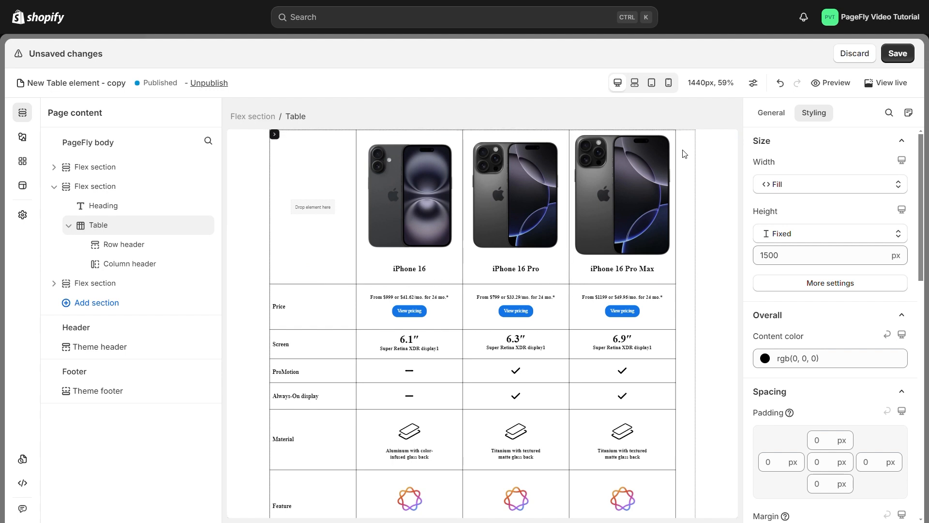
{"action": "left_click", "coordinate": [772, 113]}
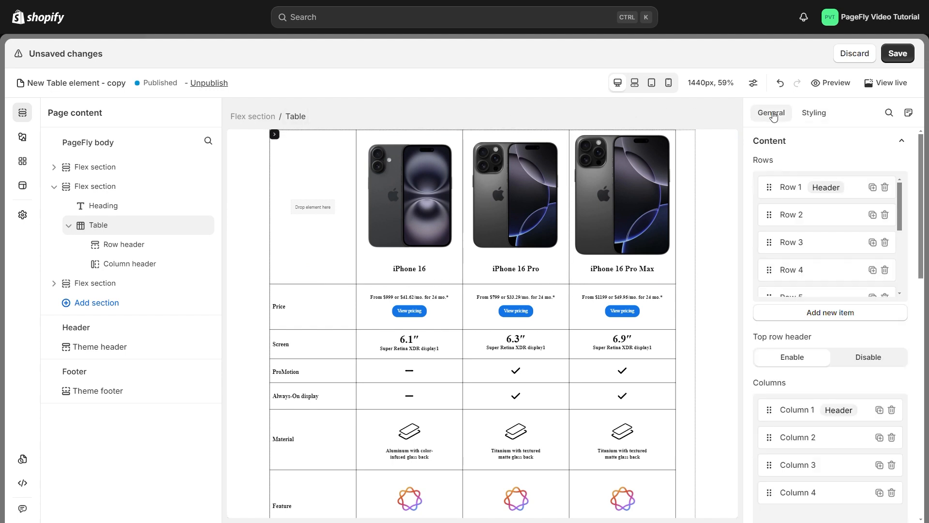
{"action": "left_click", "coordinate": [793, 193]}
{"action": "left_click", "coordinate": [814, 112]}
{"action": "left_click", "coordinate": [767, 261]}
{"action": "left_click", "coordinate": [760, 432]}
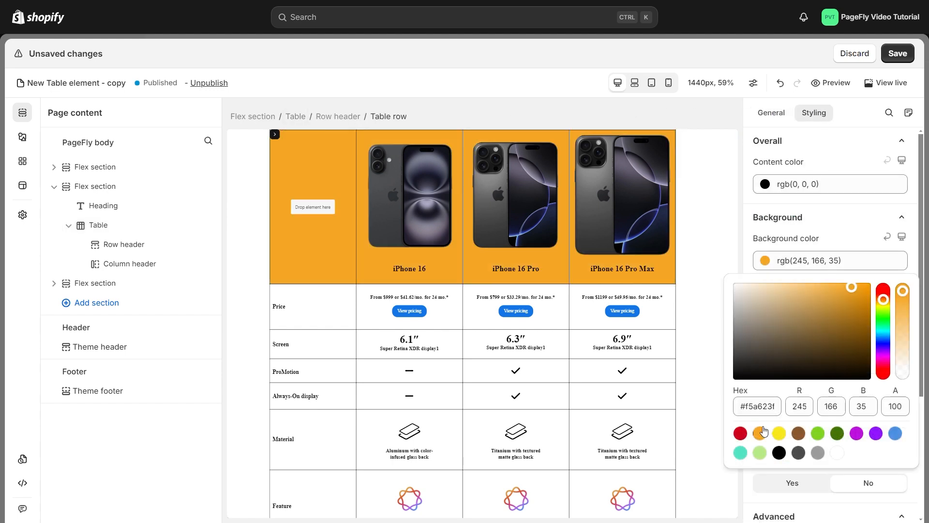
{"action": "left_click", "coordinate": [763, 261]}
Try a yellow rgb(248, 231, 28) background color on the comparison table's header column
{"action": "left_click", "coordinate": [296, 117]}
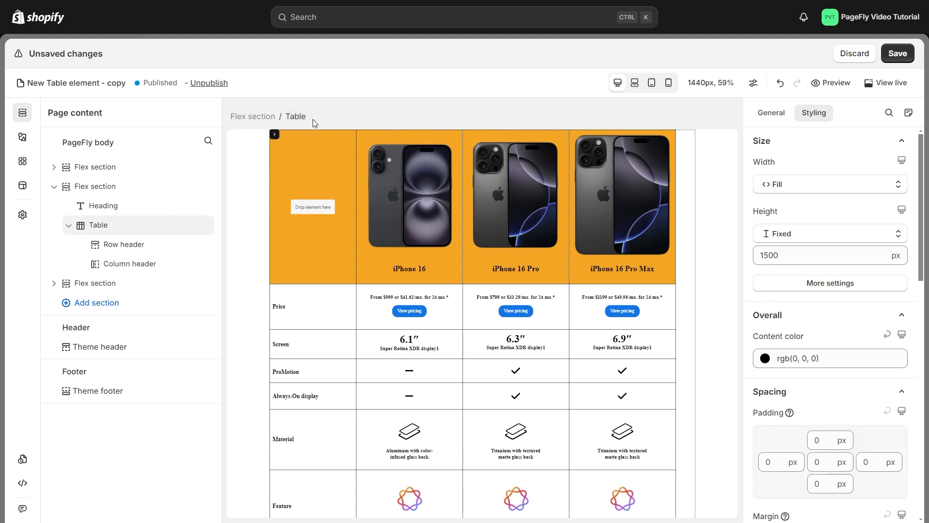
{"action": "left_click", "coordinate": [772, 113]}
{"action": "left_click", "coordinate": [805, 412]}
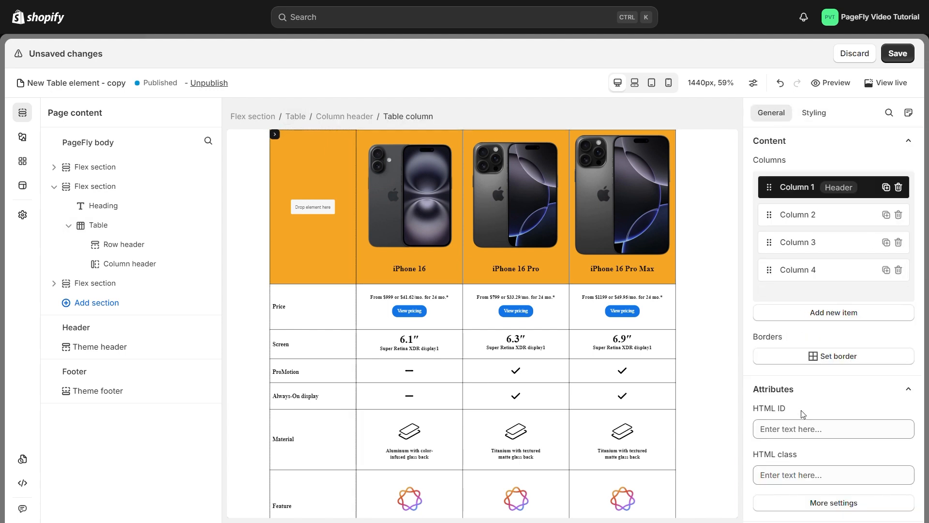
{"action": "left_click", "coordinate": [814, 113]}
{"action": "left_click", "coordinate": [766, 260]}
{"action": "left_click", "coordinate": [779, 433]}
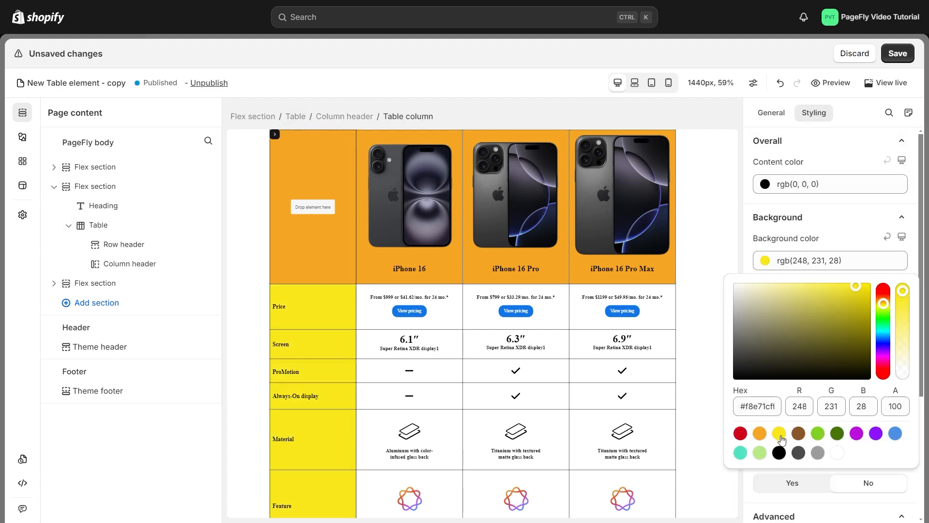
{"action": "left_click", "coordinate": [769, 263]}
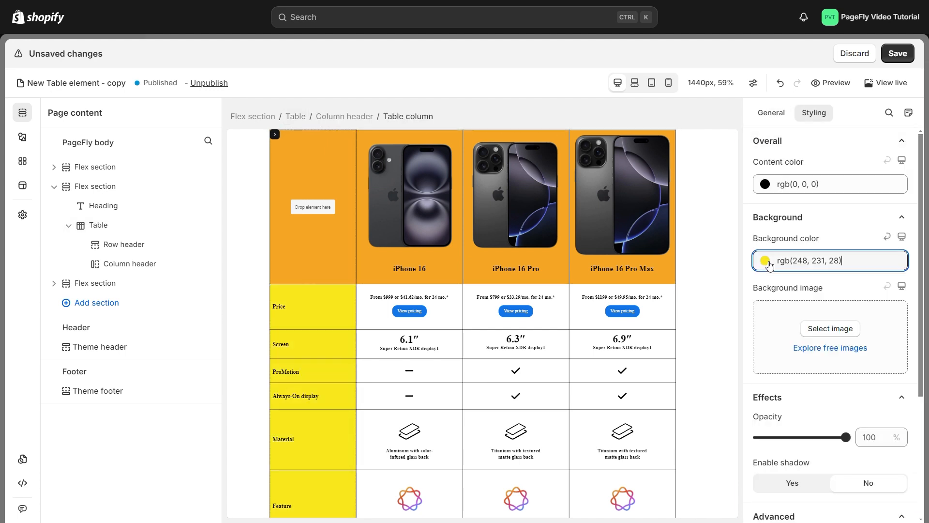
Try a semi-transparent background color on the whole comparison table
{"action": "left_click", "coordinate": [298, 116]}
{"action": "scroll", "coordinate": [790, 370], "scroll_direction": "down", "scroll_amount": 5}
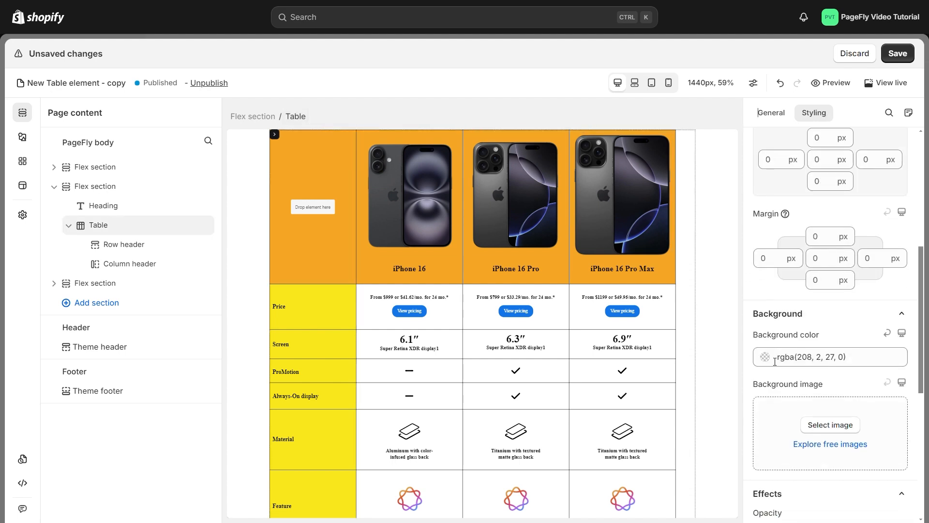
{"action": "left_click", "coordinate": [769, 359]}
{"action": "left_click", "coordinate": [780, 312]}
{"action": "left_click", "coordinate": [901, 189]}
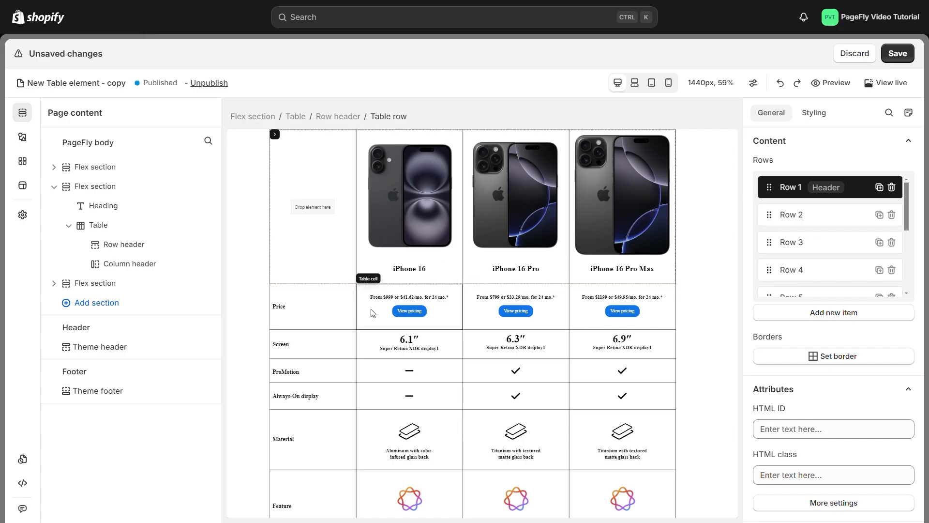
Try adding an Image element between the price text and the View pricing button in the iPhone 16 price cell
{"action": "left_click", "coordinate": [380, 319]}
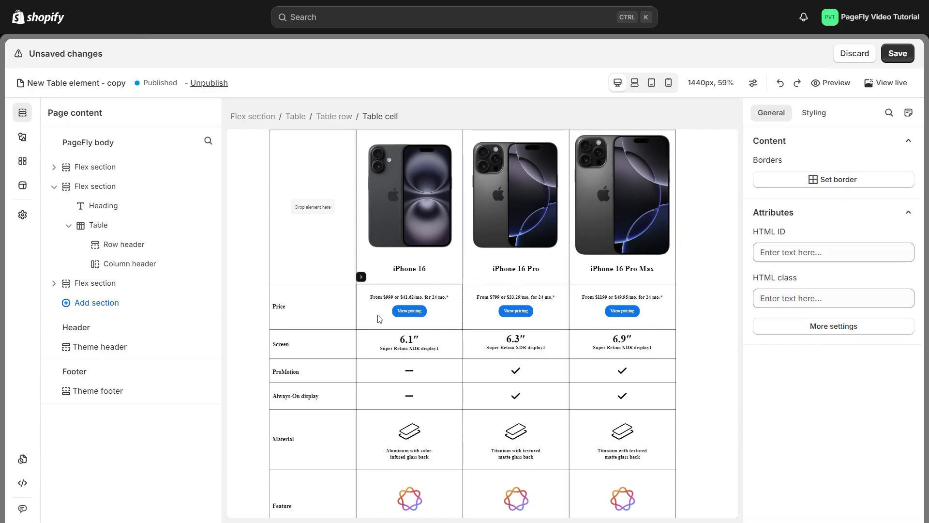
{"action": "left_click", "coordinate": [23, 138]}
{"action": "scroll", "coordinate": [111, 290], "scroll_direction": "down", "scroll_amount": 5}
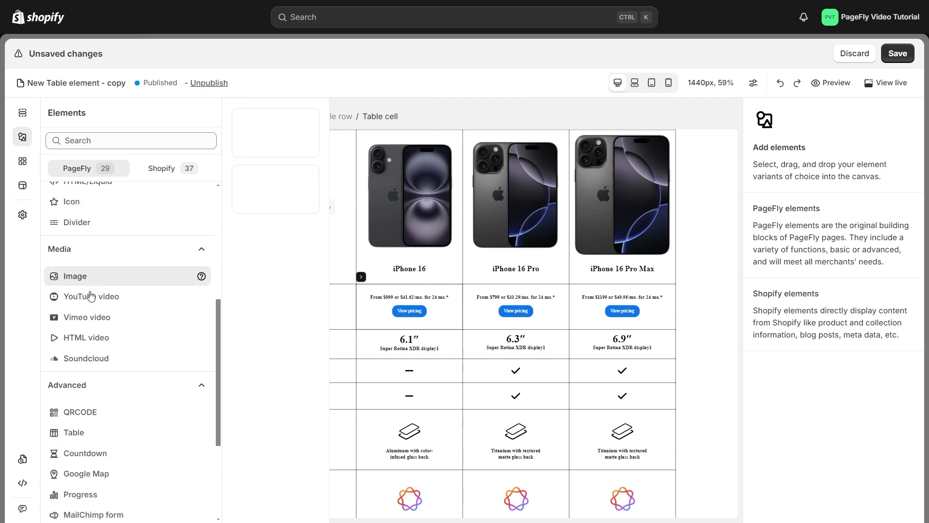
{"action": "left_click_drag", "start_coordinate": [90, 283], "coordinate": [373, 306]}
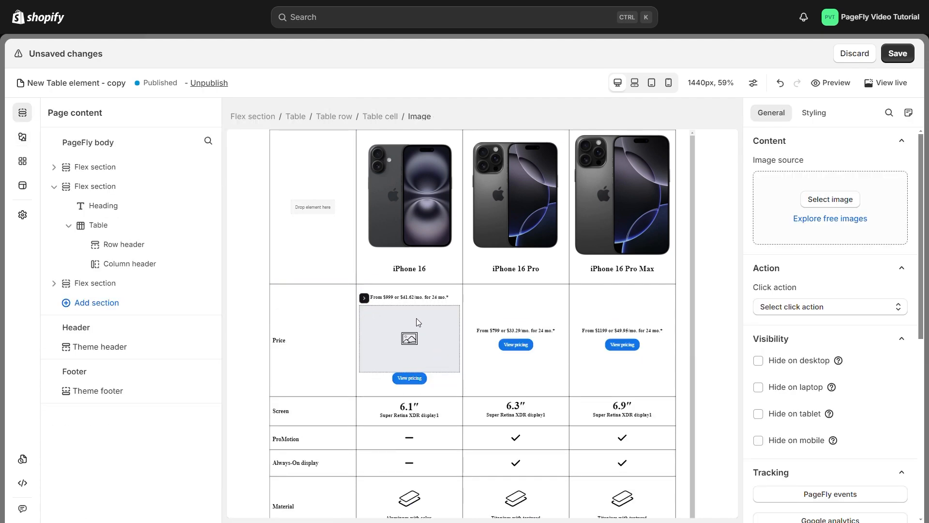
Try inserting a table row above the iPhone 16 price cell and deleting a row
{"action": "left_click", "coordinate": [428, 293]}
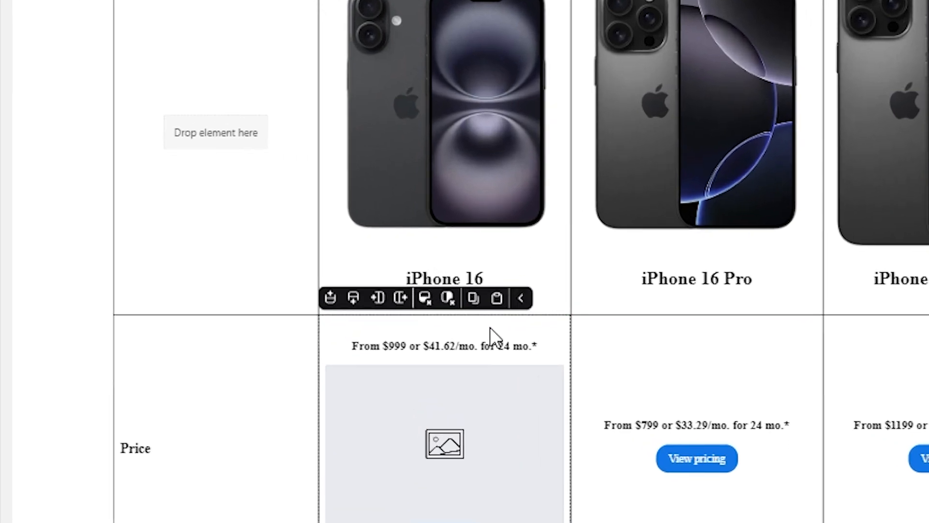
{"action": "left_click", "coordinate": [339, 304]}
{"action": "left_click", "coordinate": [425, 298]}
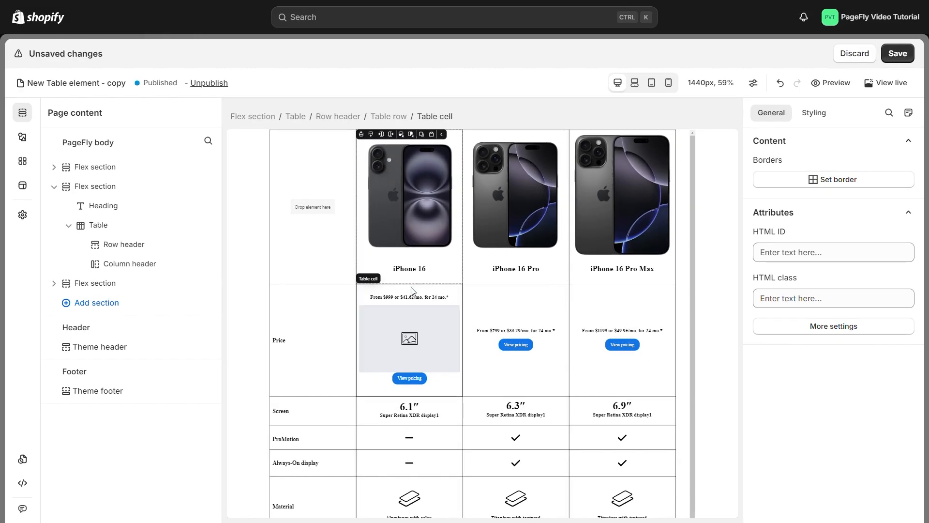
Try an orange rgb(245, 166, 35) background color on the iPhone 16 price cell and check it in the mobile layout
{"action": "left_click", "coordinate": [811, 115]}
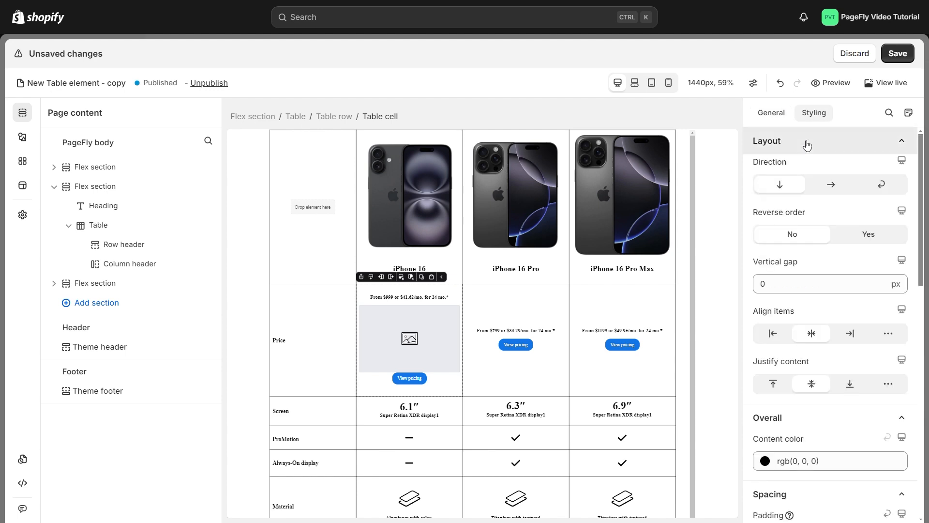
{"action": "scroll", "coordinate": [787, 309], "scroll_direction": "down", "scroll_amount": 4}
{"action": "scroll", "coordinate": [787, 314], "scroll_direction": "down", "scroll_amount": 4}
{"action": "left_click", "coordinate": [769, 307]}
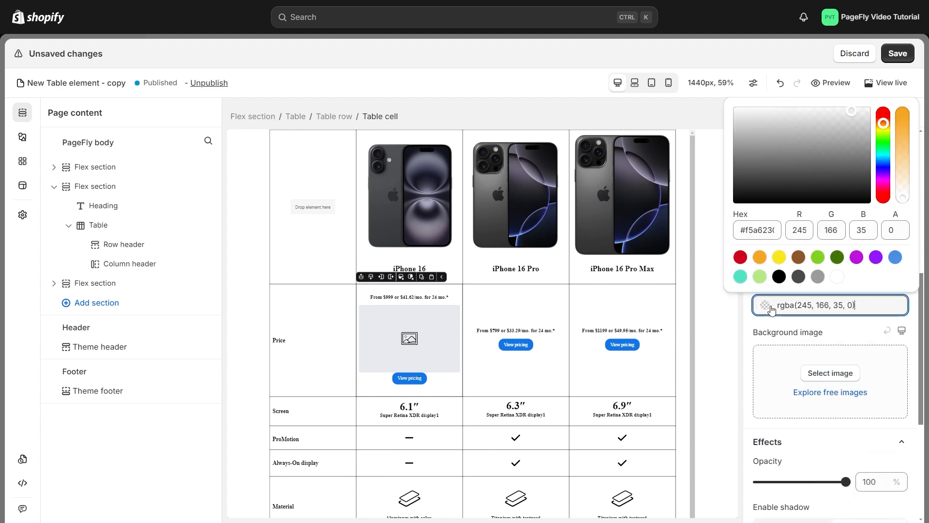
{"action": "left_click", "coordinate": [762, 260]}
{"action": "left_click", "coordinate": [774, 315]}
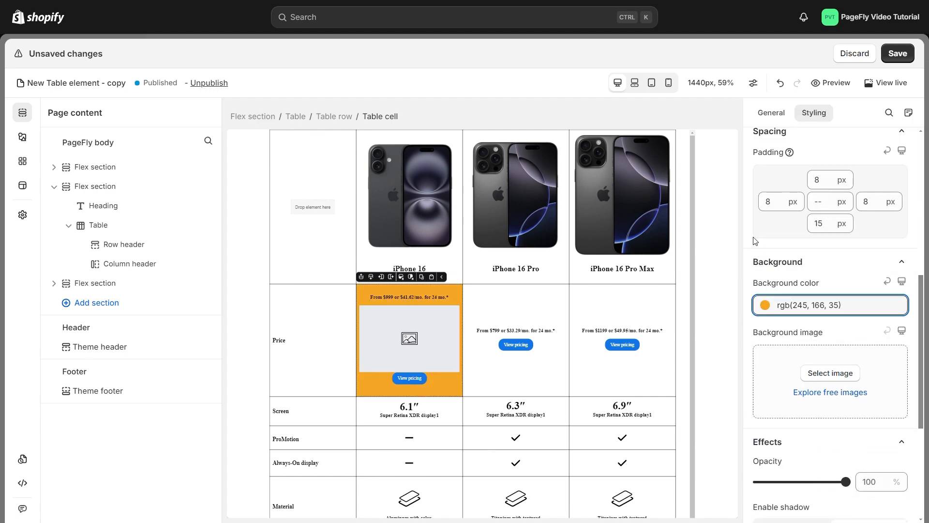
{"action": "left_click", "coordinate": [669, 83]}
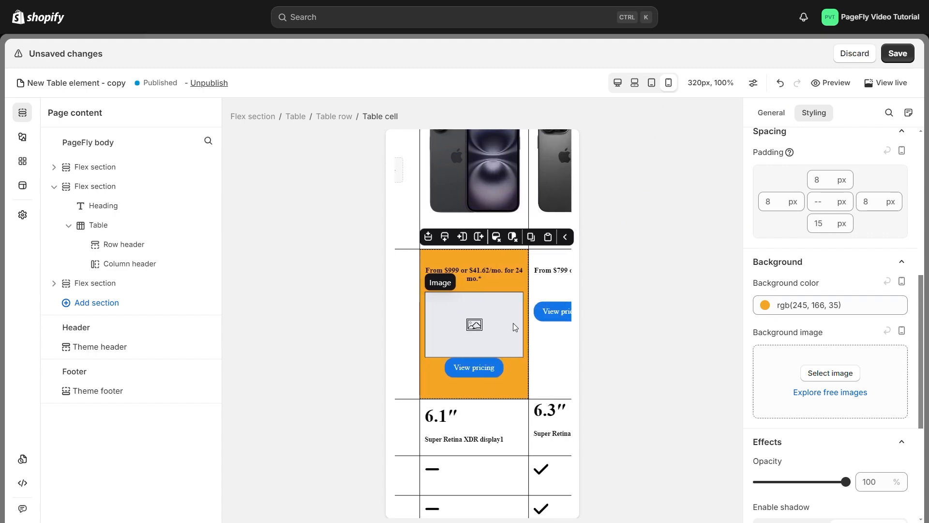
Save the page and open its live version to review the comparison table
{"action": "left_click", "coordinate": [898, 53]}
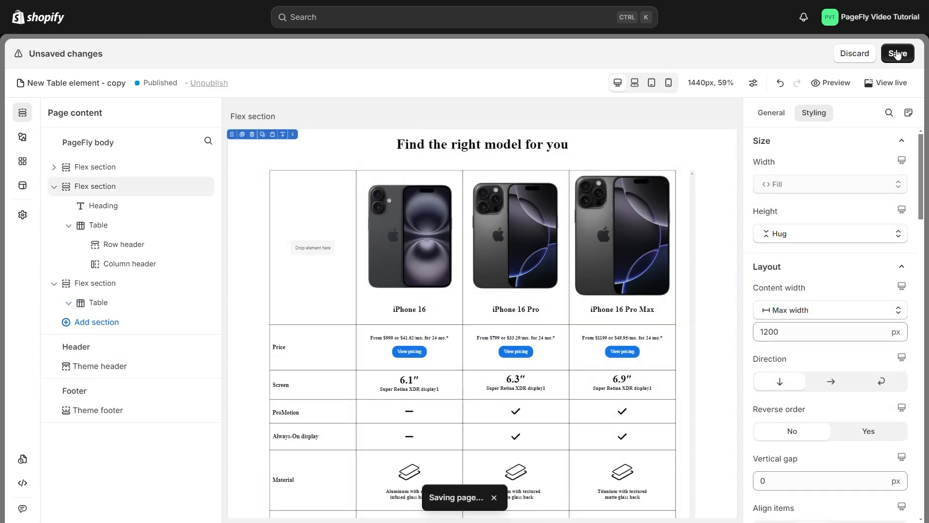
{"action": "left_click", "coordinate": [881, 53]}
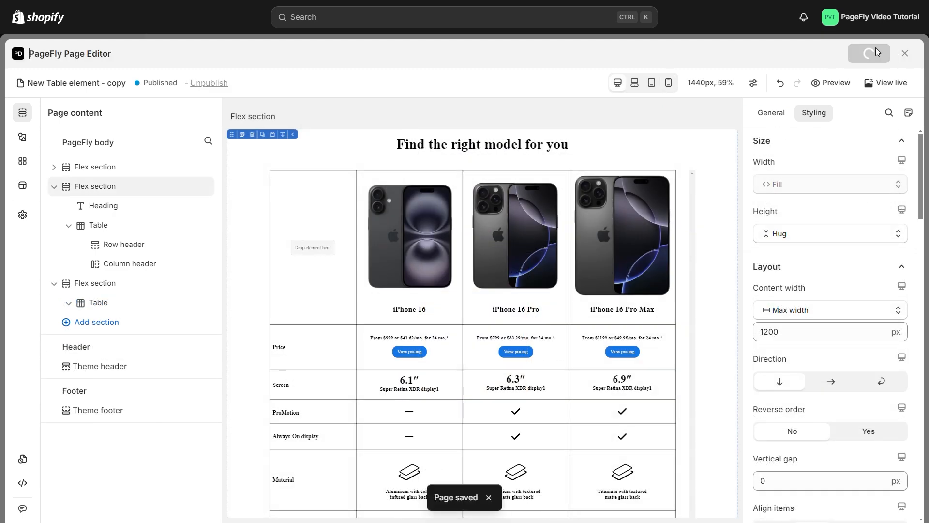
{"action": "left_click", "coordinate": [890, 85]}
{"action": "scroll", "coordinate": [818, 151], "scroll_direction": "down", "scroll_amount": 9}
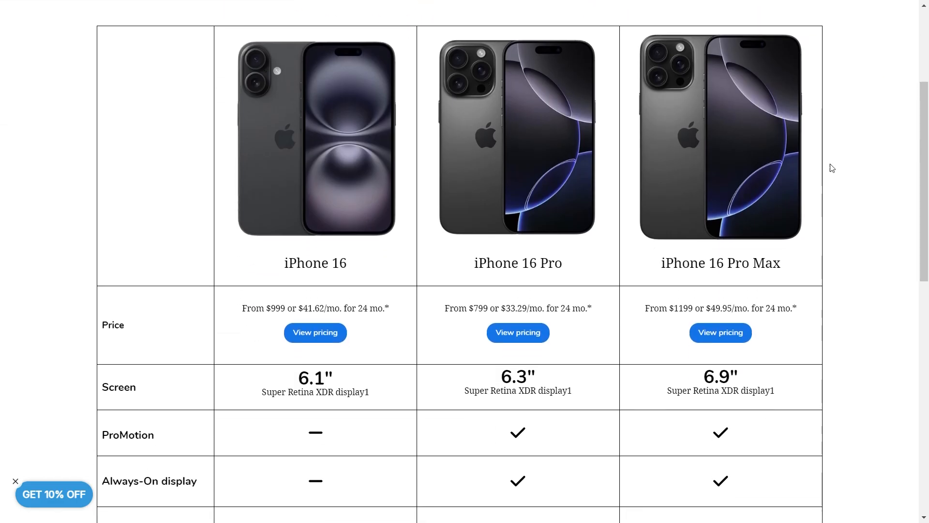
{"action": "scroll", "coordinate": [840, 169], "scroll_direction": "down", "scroll_amount": 4}
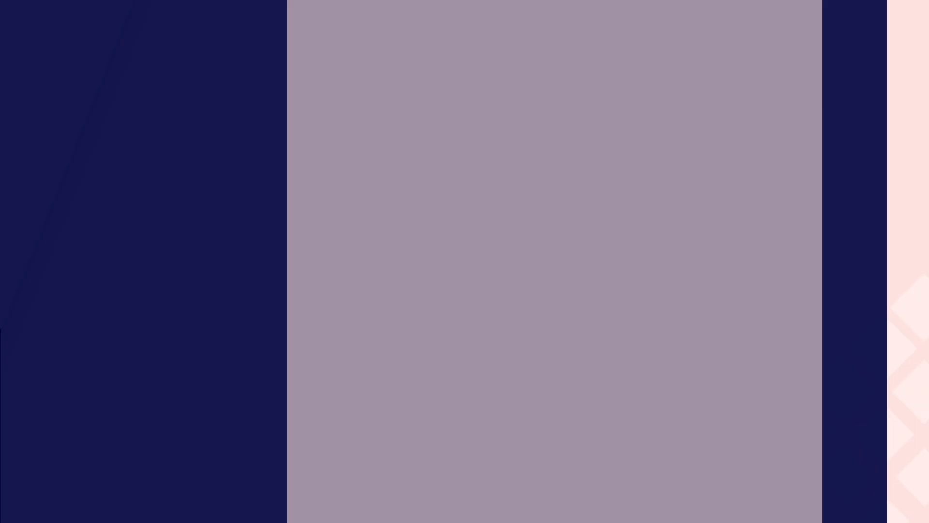